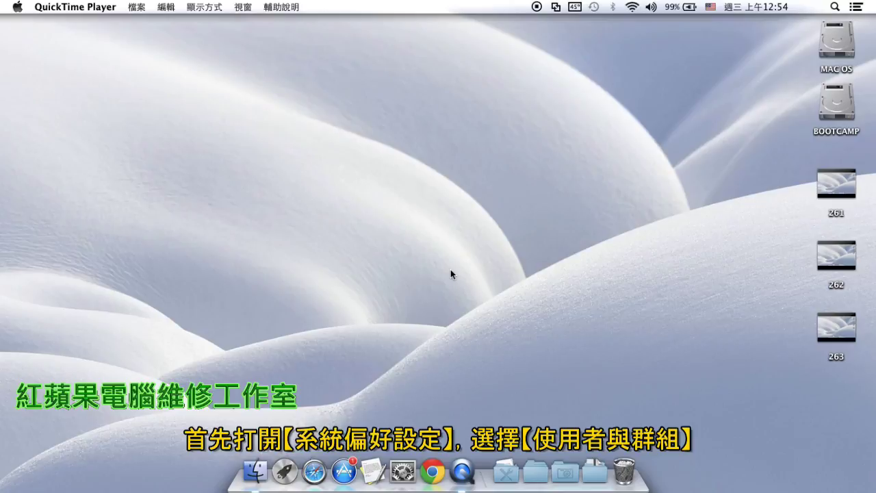
Open the 使用者與群組 settings in System Preferences and unlock them with the administrator account's password.
left_click(402, 471)
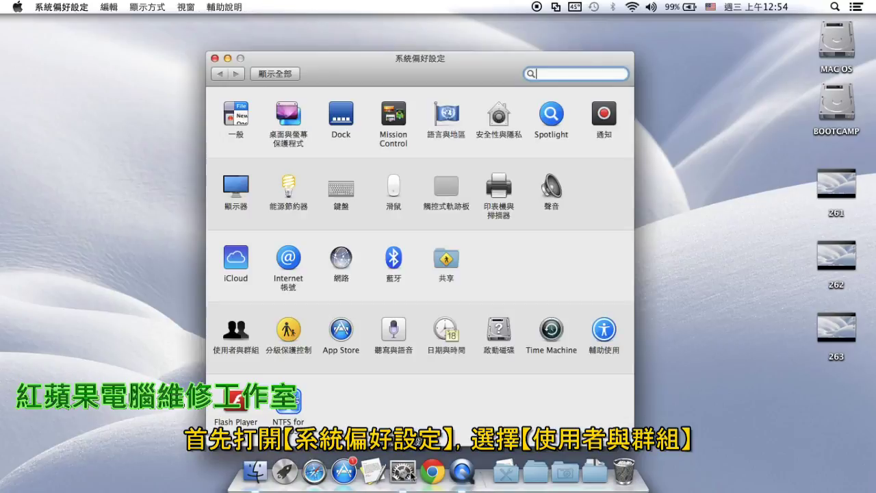
left_click(243, 340)
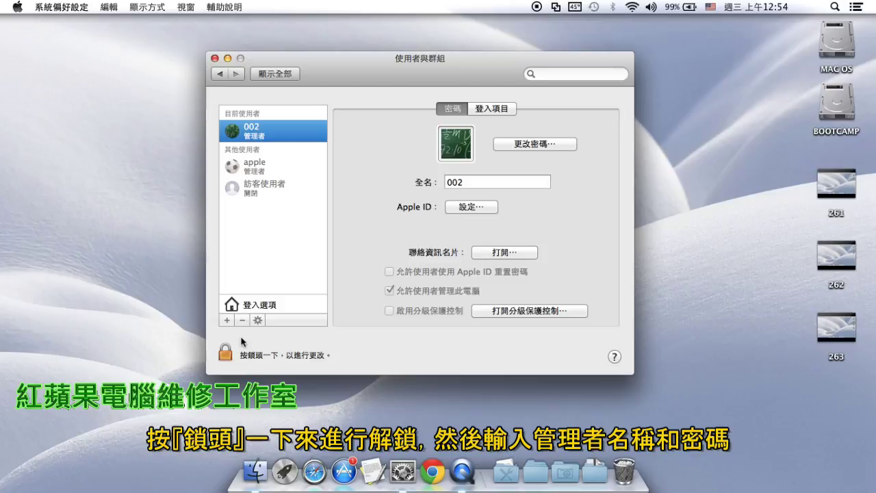
left_click(226, 353)
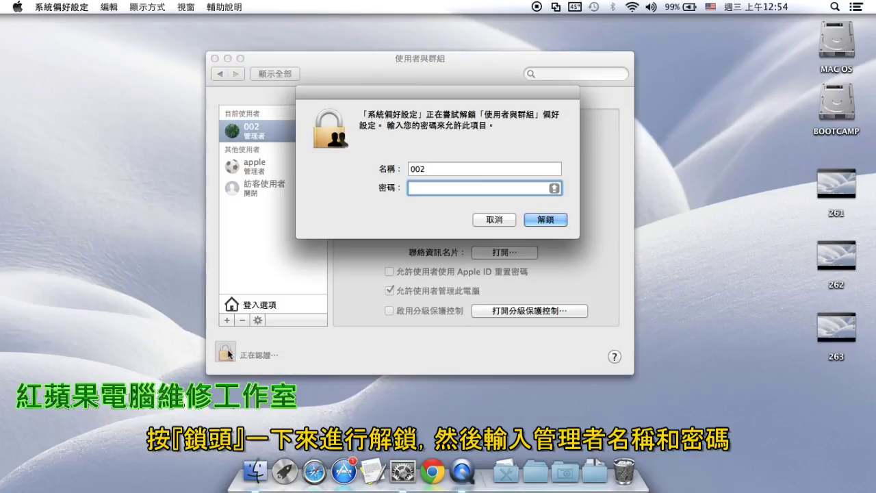
left_click(455, 166)
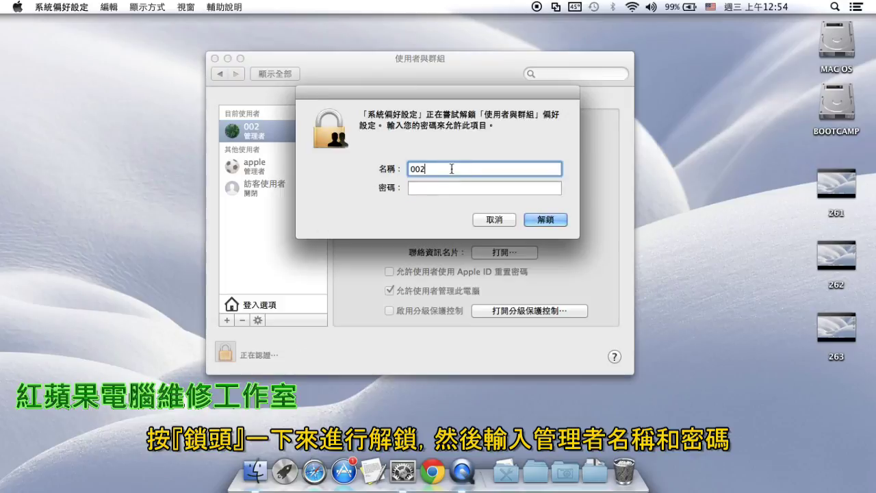
left_click(449, 187)
left_click(554, 222)
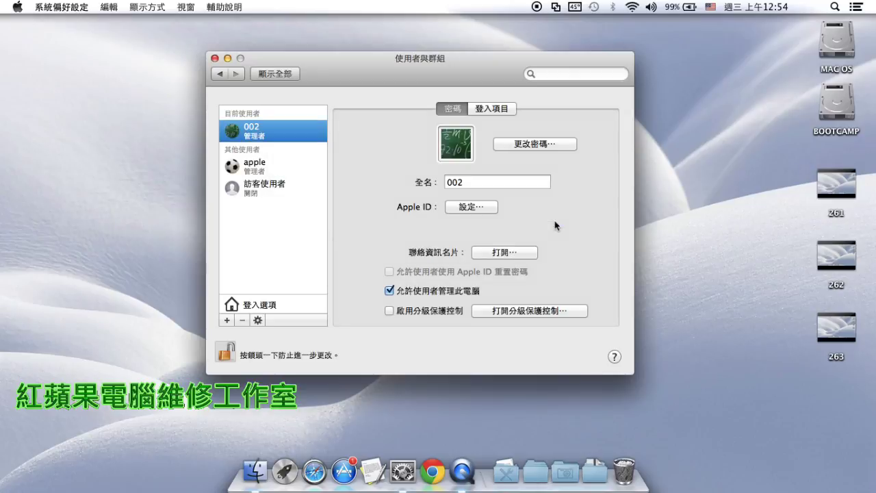
Move the 使用者與群組 window aside and open the apple folder under 使用者 on the MAC OS disk in Finder.
left_click_drag(493, 83, 290, 52)
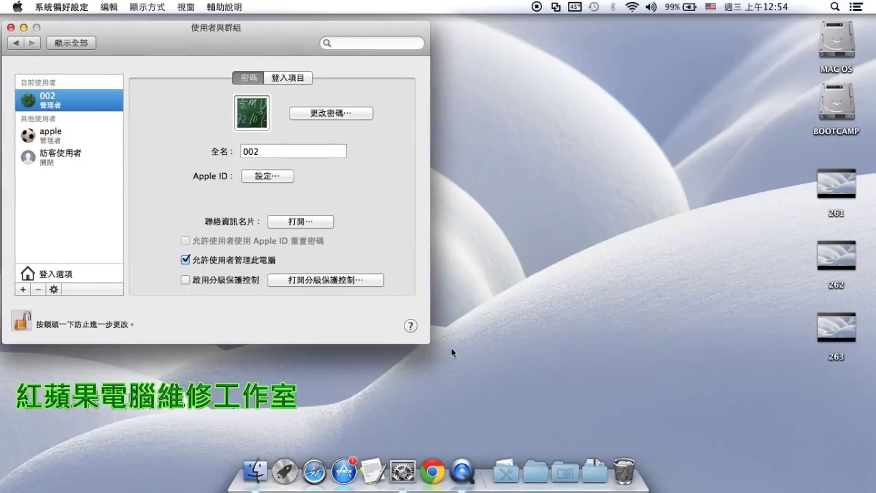
double_click(839, 52)
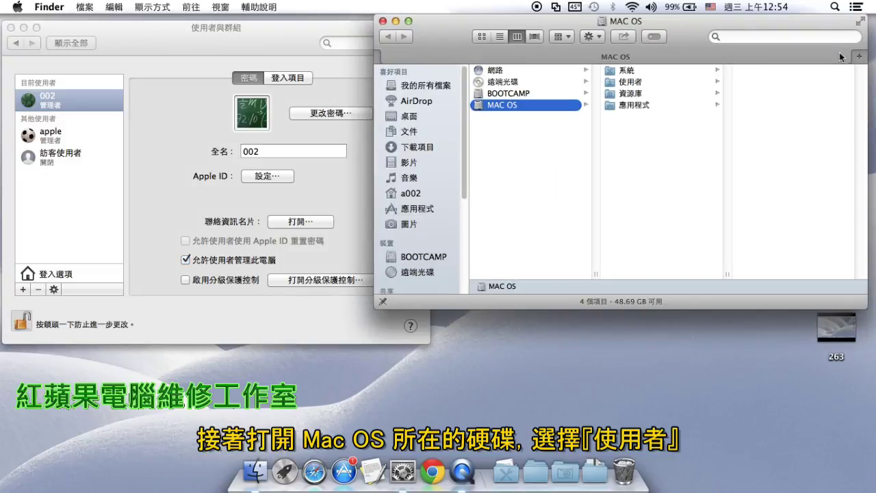
left_click(638, 82)
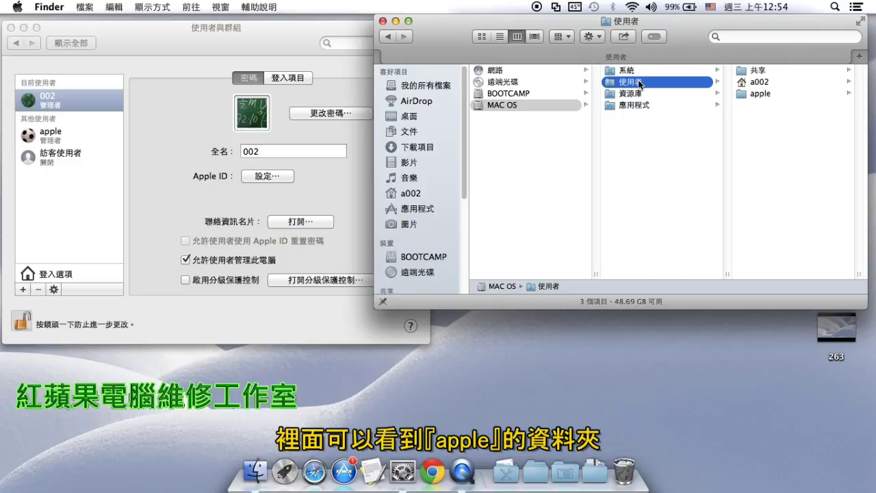
left_click(780, 95)
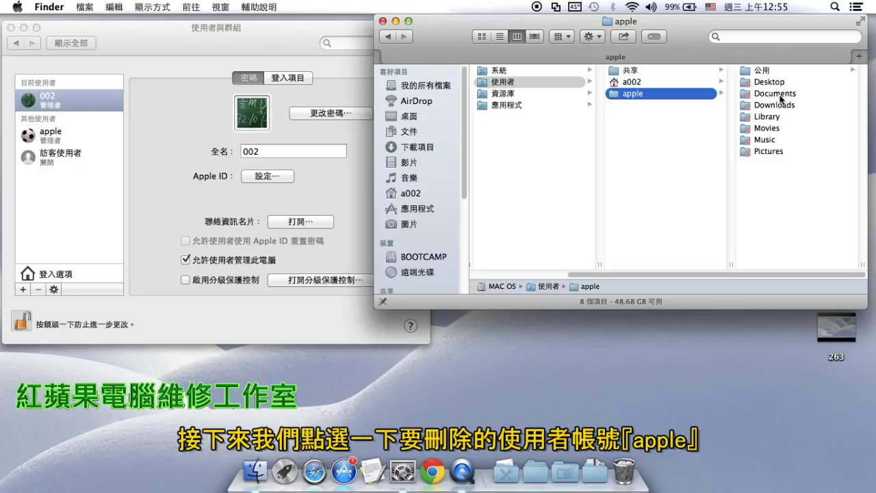
Delete the apple user account in 使用者與群組, saving its home folder in a disk image.
left_click(65, 141)
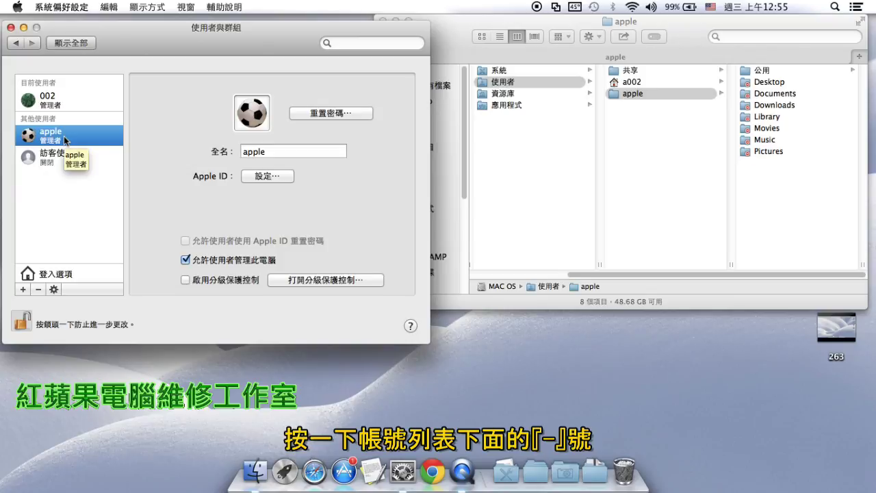
left_click(39, 290)
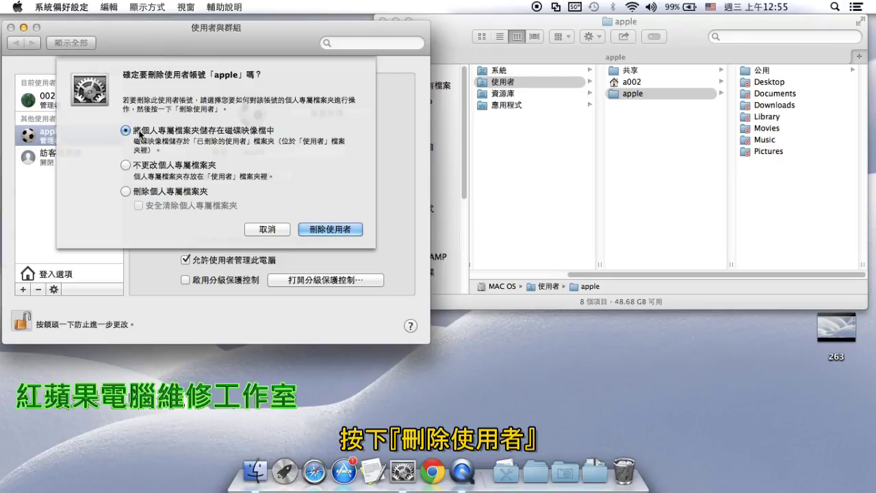
left_click(350, 230)
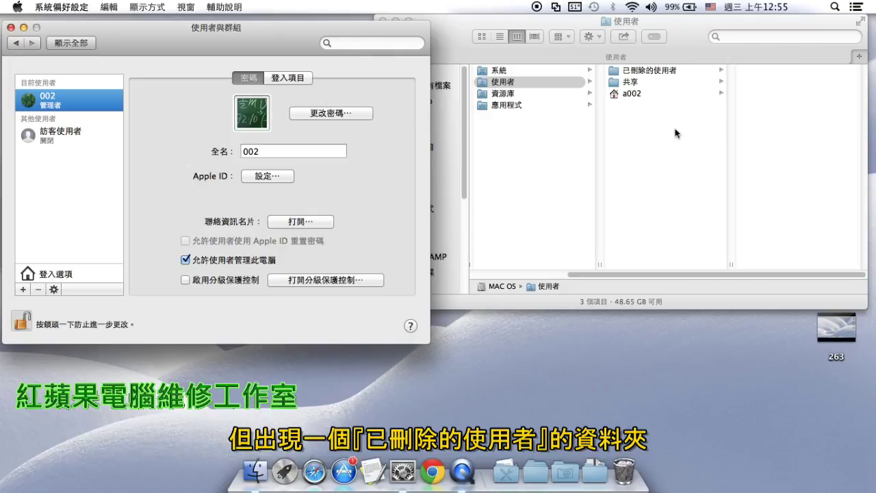
Open apple.dmg from the 已刪除的使用者 folder in Finder, examine its contents and close its window.
left_click(666, 71)
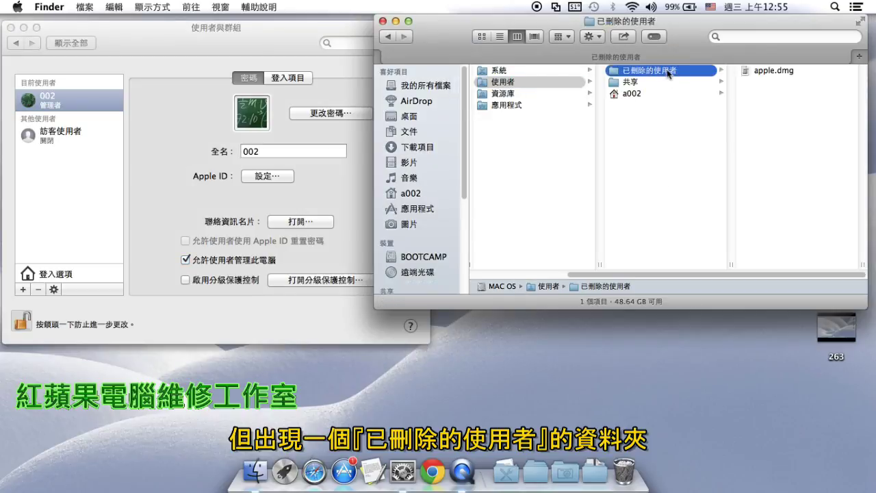
left_click(806, 72)
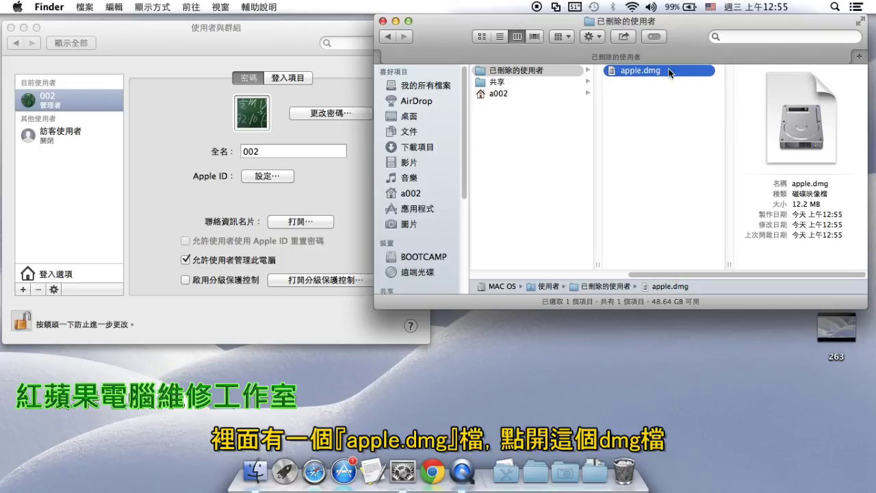
double_click(670, 71)
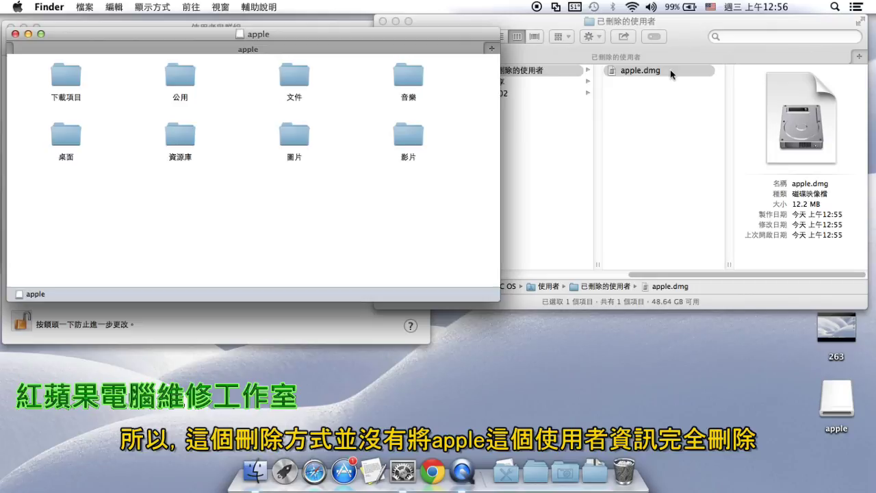
left_click(15, 34)
Delete the 已刪除的使用者 folder, authorising the change with the administrator account's password.
left_click(515, 76)
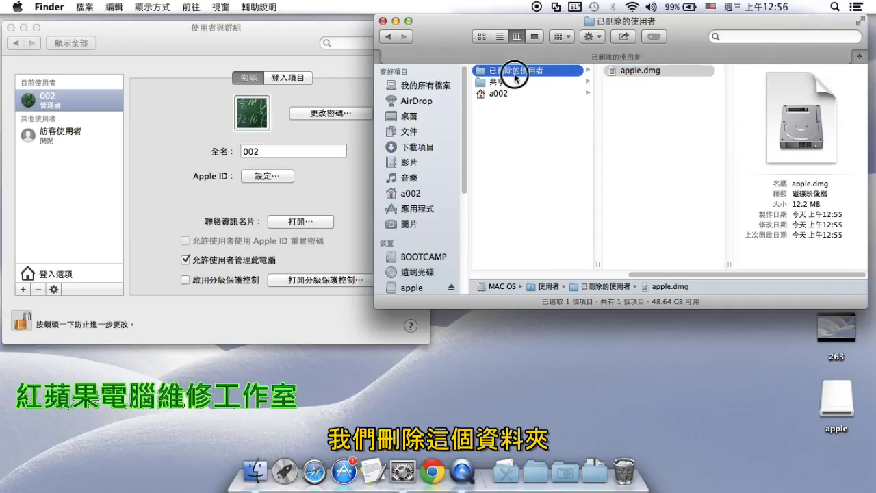
right_click(515, 74)
left_click(558, 100)
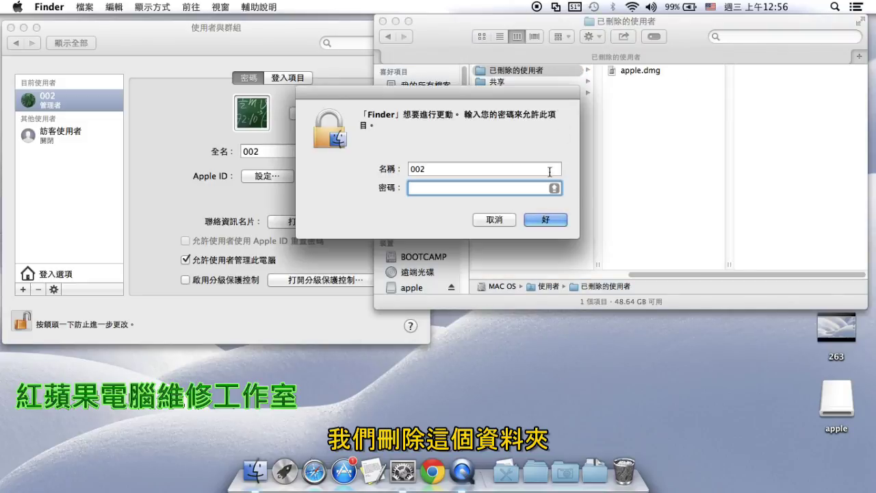
left_click(550, 223)
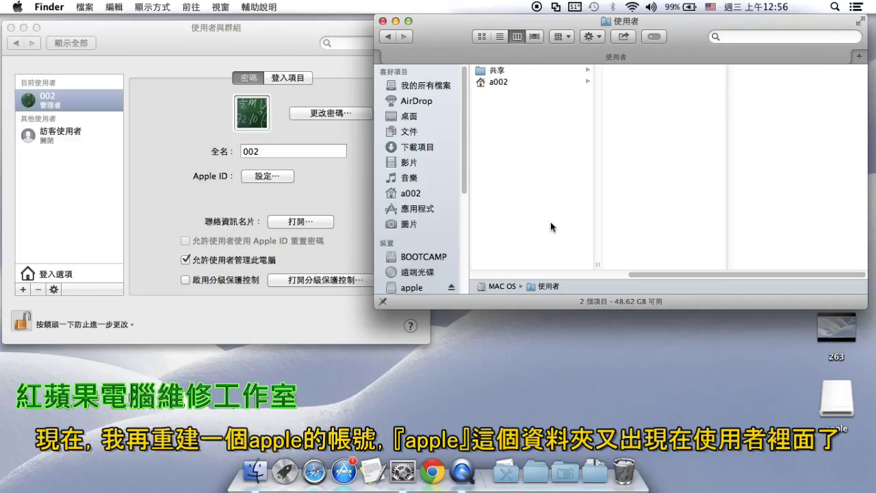
Create a standard (一般) user account with the full name apple and no password in 使用者與群組.
left_click(23, 290)
type("APPLE")
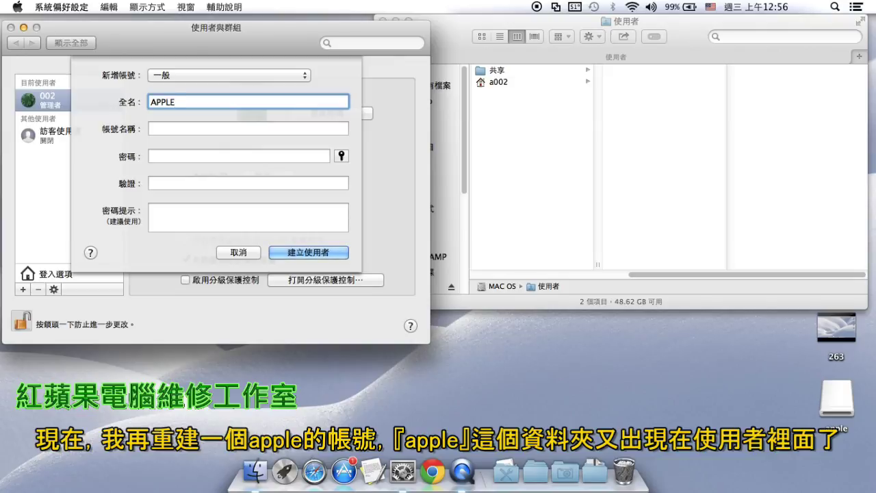
key("BackSpace")
key("BackSpace")
key("BackSpace")
key("BackSpace")
key("BackSpace")
type("apple")
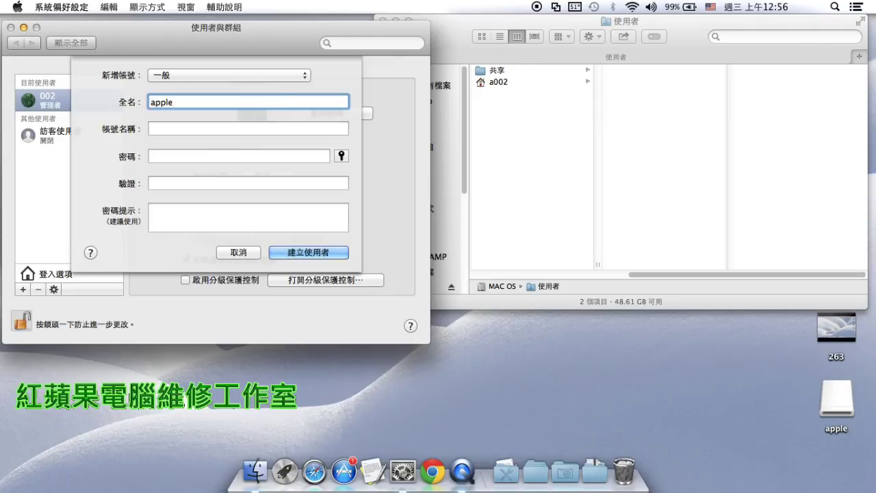
left_click(341, 254)
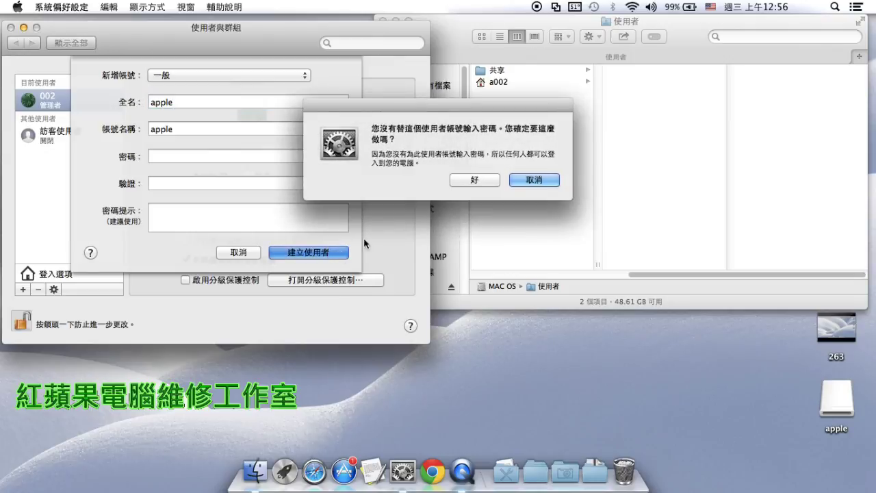
left_click(490, 179)
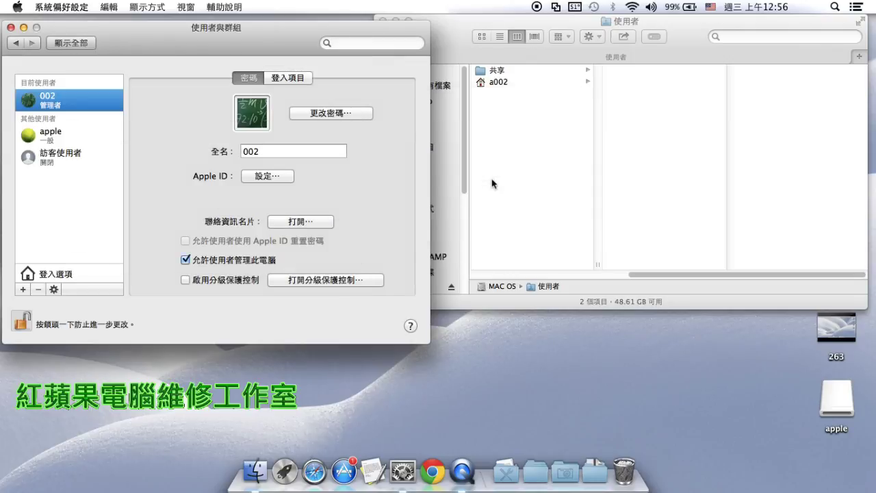
Open the new account's apple home folder in Finder and resize that window to sit beside 使用者與群組.
left_click(523, 101)
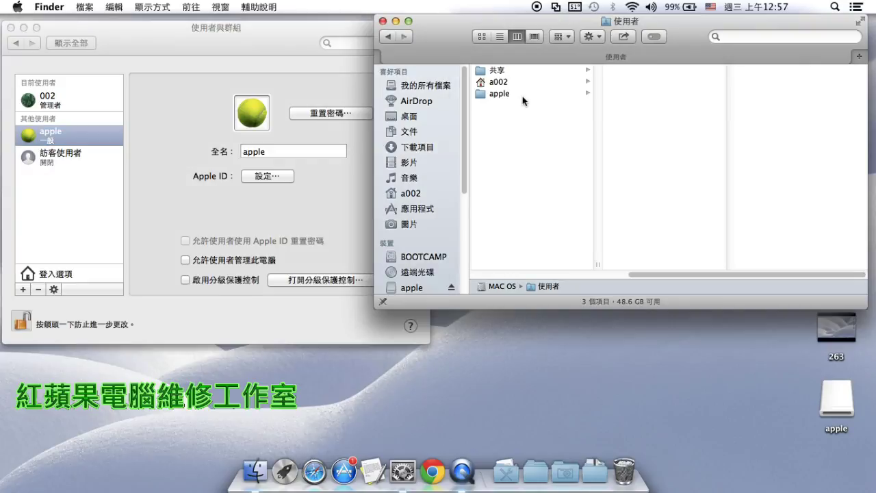
left_click(524, 93)
left_click_drag(377, 308, 439, 335)
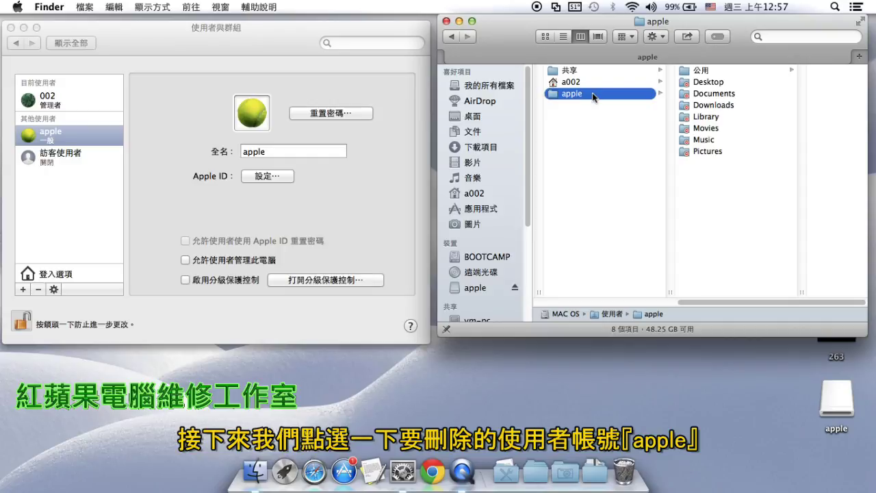
Delete the apple user account with the 不更改個人專屬檔案夾 option, leaving its home folder in place.
left_click(60, 137)
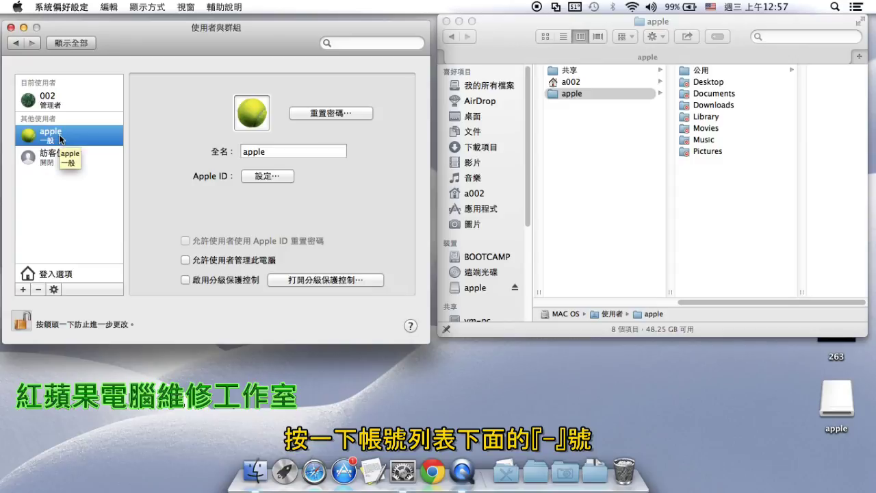
left_click(38, 290)
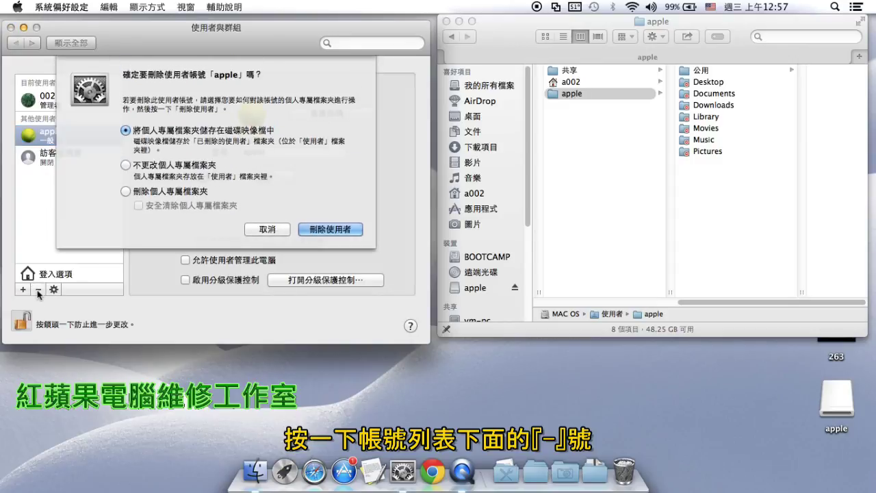
left_click(127, 165)
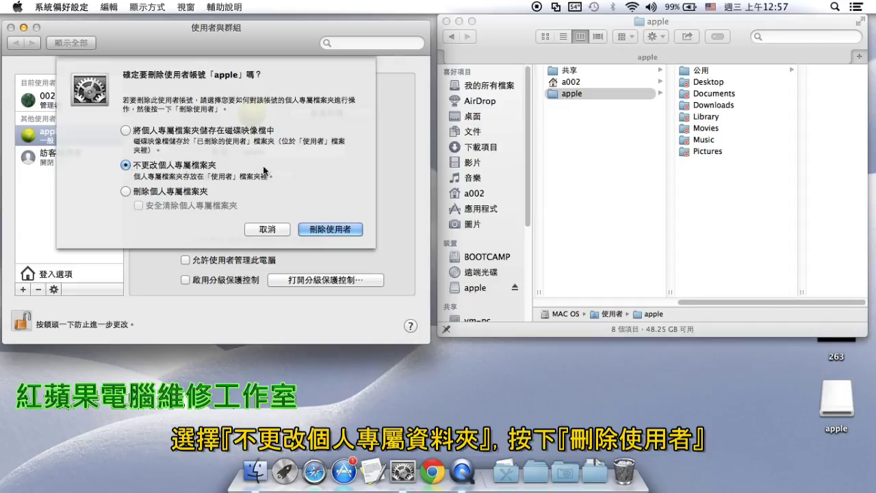
left_click(349, 230)
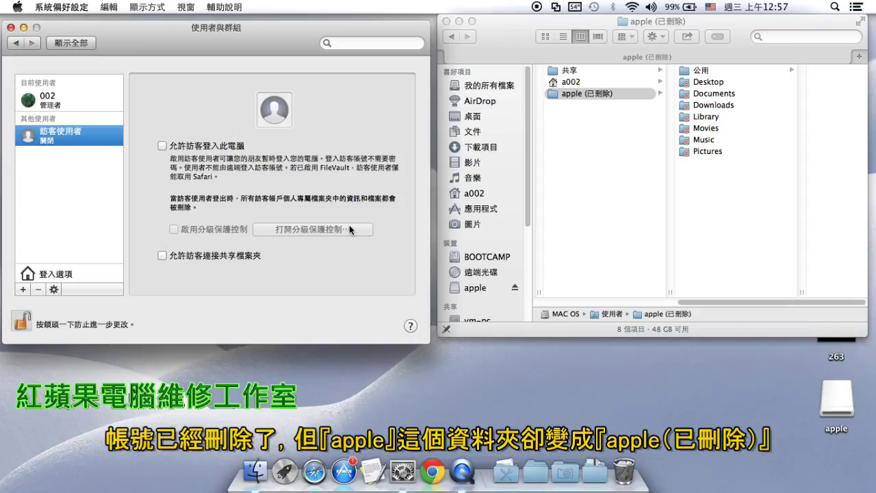
Delete the apple (已刪除) folder from 使用者 in Finder, authorising the change with the administrator account's password.
left_click(632, 96)
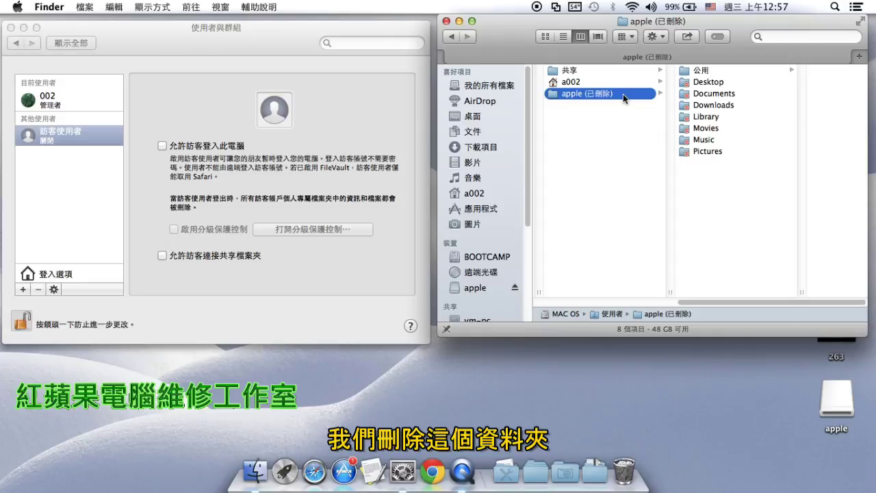
right_click(624, 93)
left_click(667, 120)
left_click(556, 219)
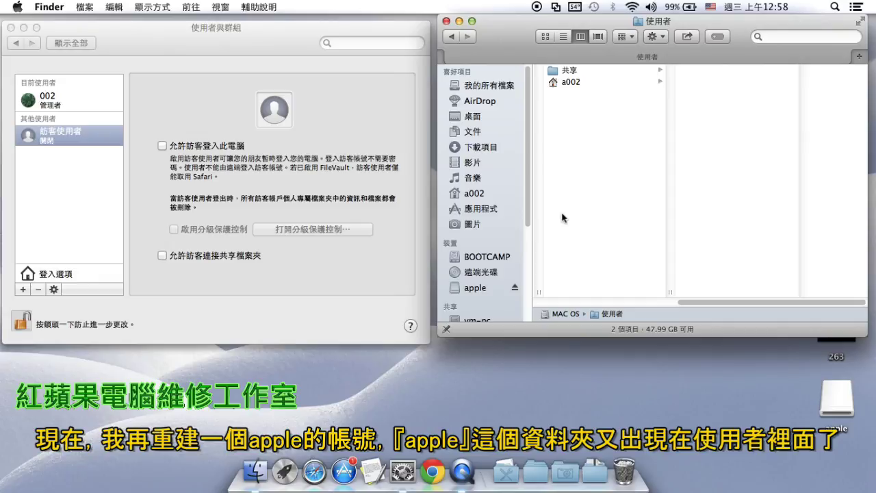
Recreate the standard account apple without a password and open its home folder in Finder.
left_click(24, 290)
left_click(24, 290)
type("apple")
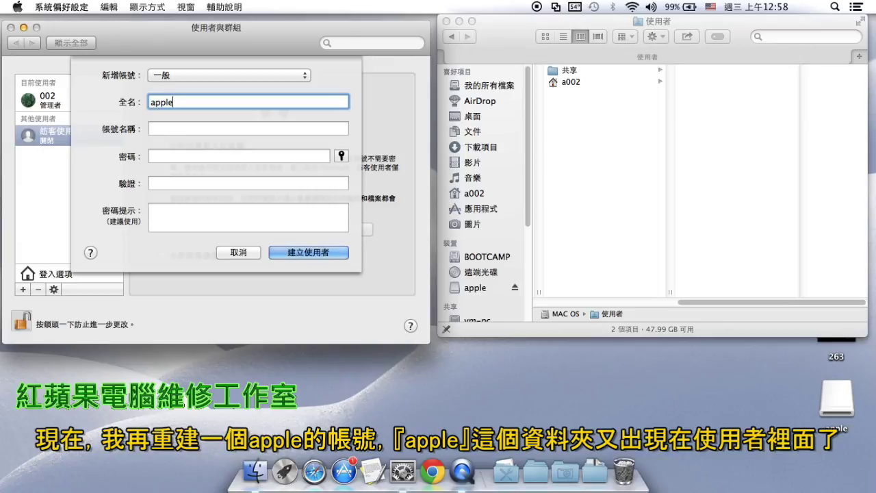
left_click(334, 254)
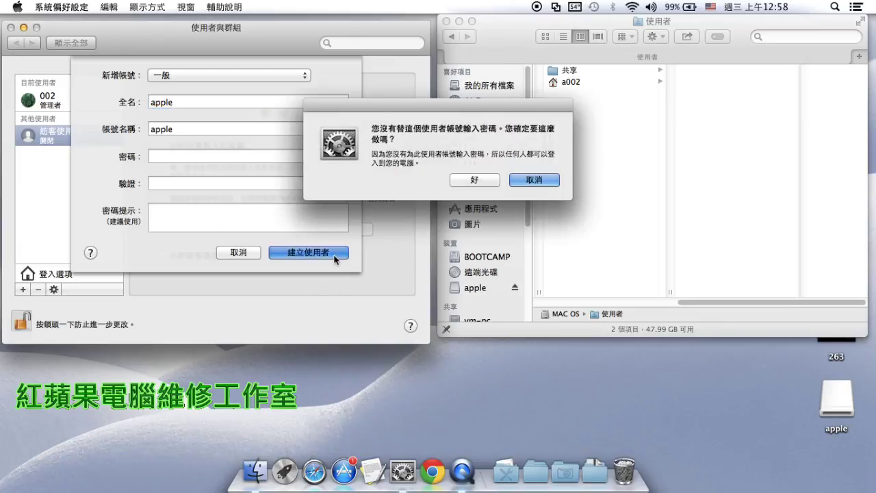
left_click(483, 181)
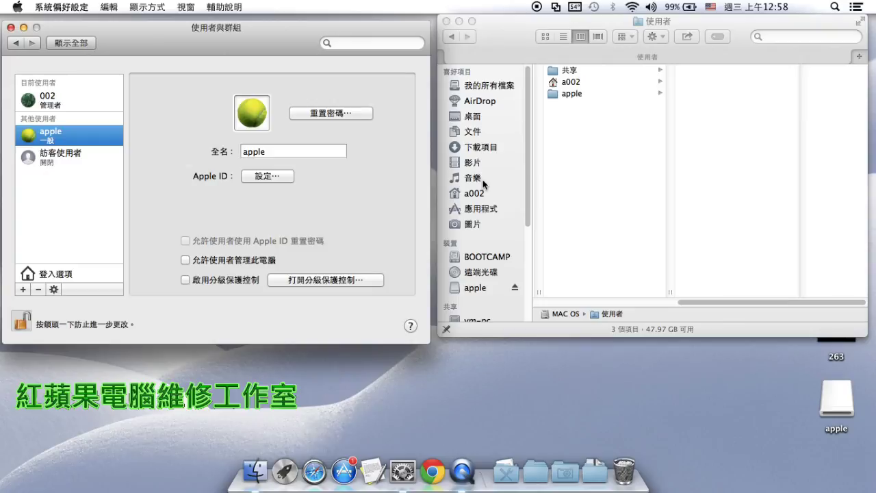
left_click(599, 93)
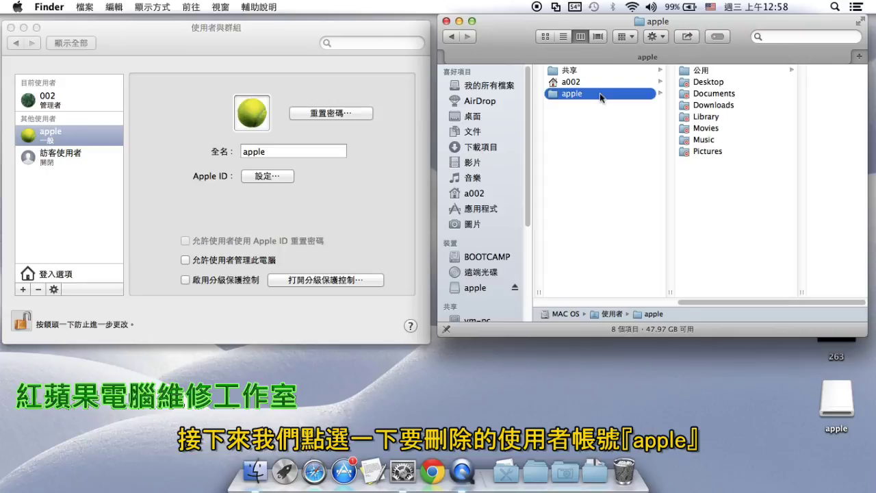
Delete the apple account together with its home folder using 安全清除個人專屬檔案夾, and check the 使用者 folder in Finder.
left_click(71, 137)
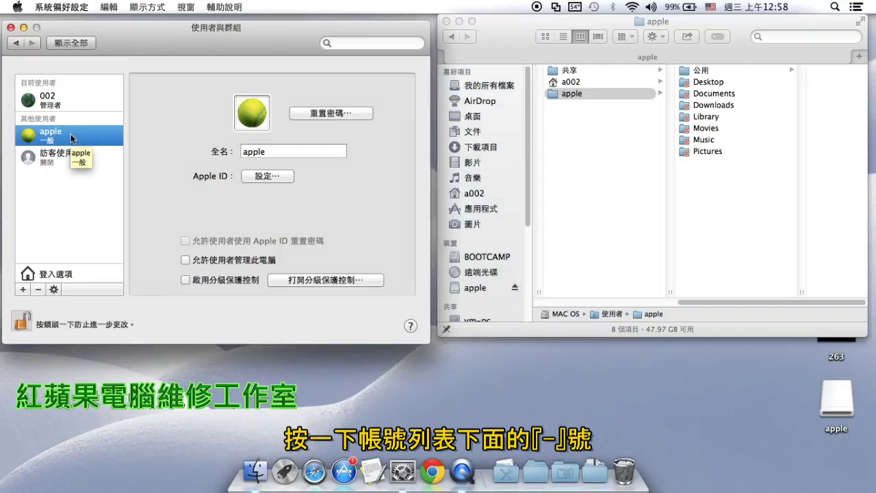
left_click(39, 289)
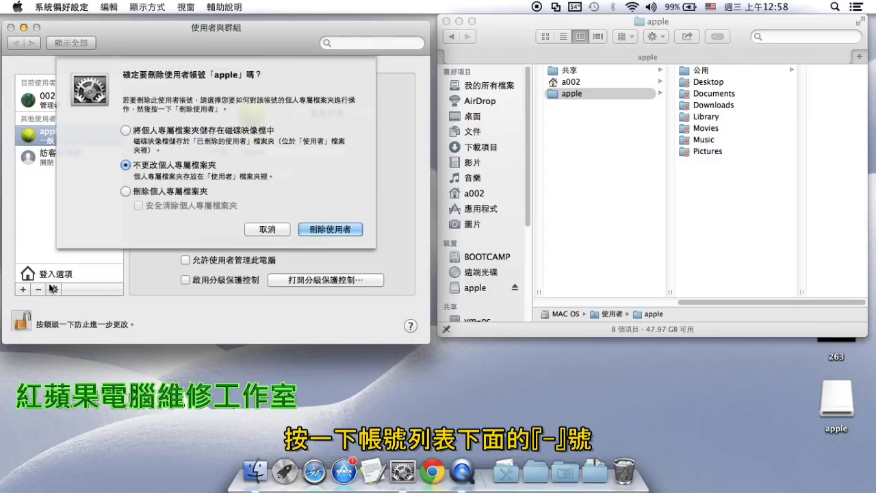
left_click(124, 191)
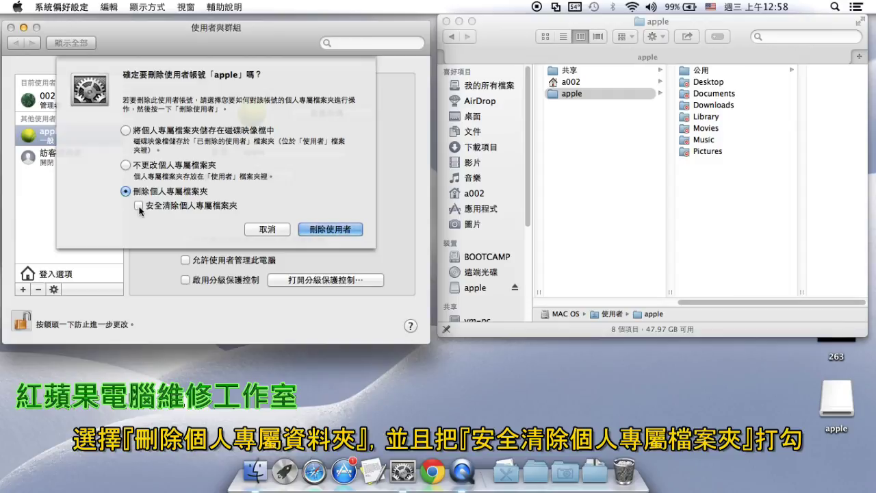
left_click(140, 206)
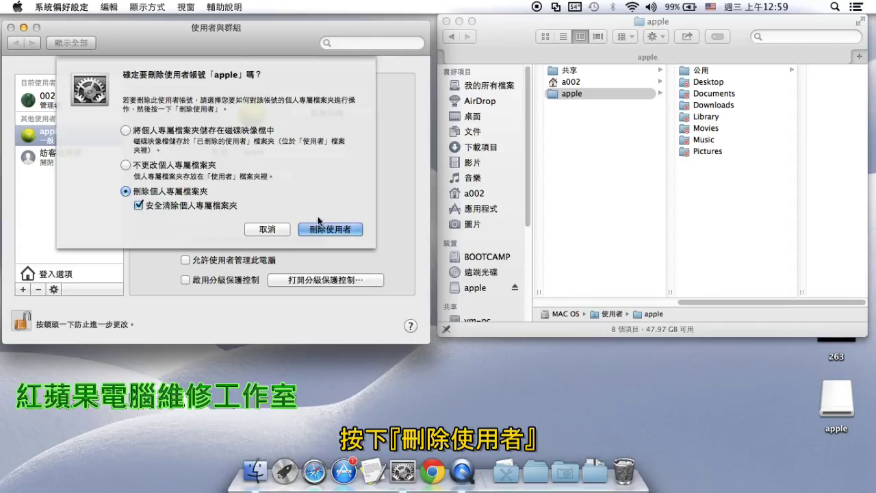
left_click(358, 230)
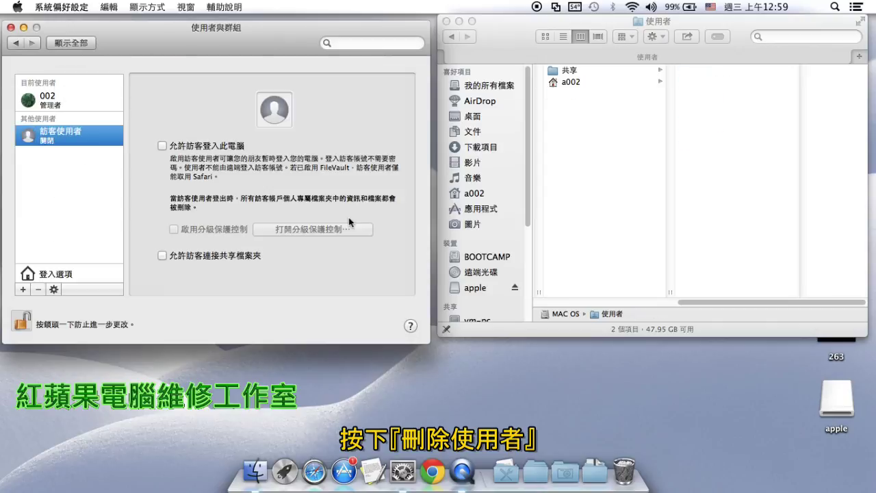
left_click(582, 146)
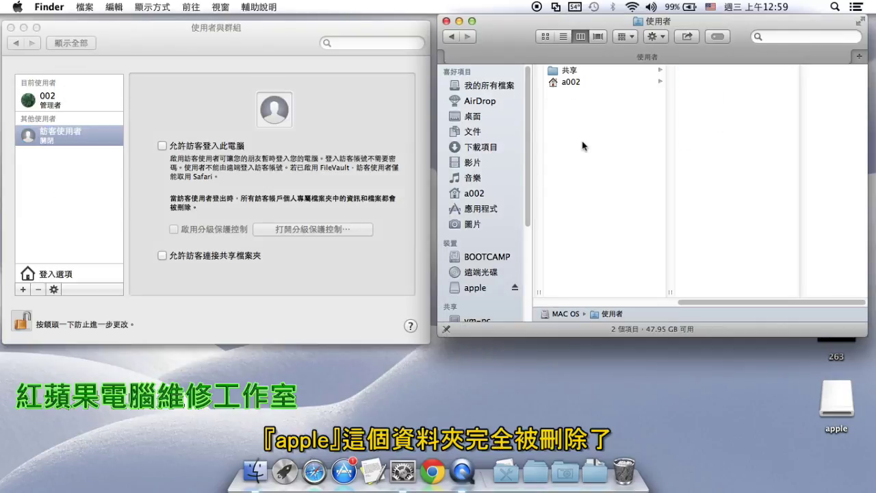